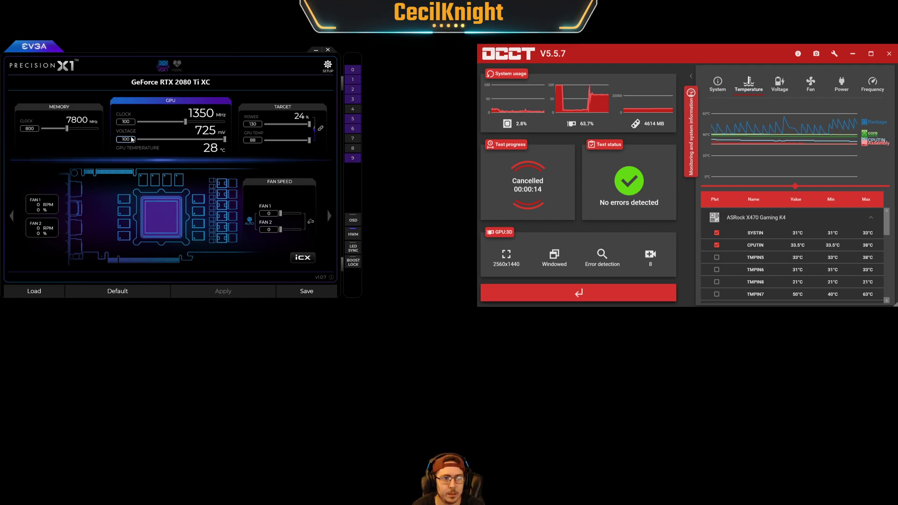
Enter a +120 GPU clock offset and a +1000 memory clock offset, then apply both.
double_click(129, 122)
text(120)
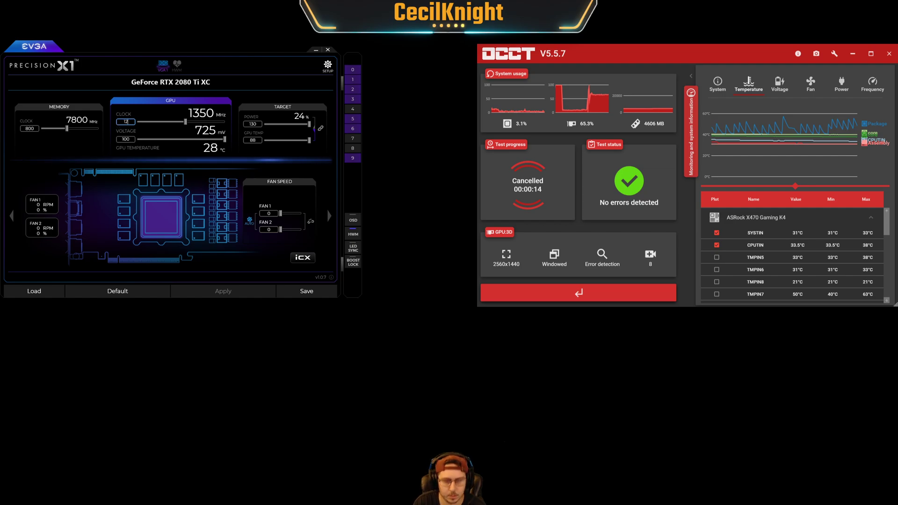
double_click(29, 129)
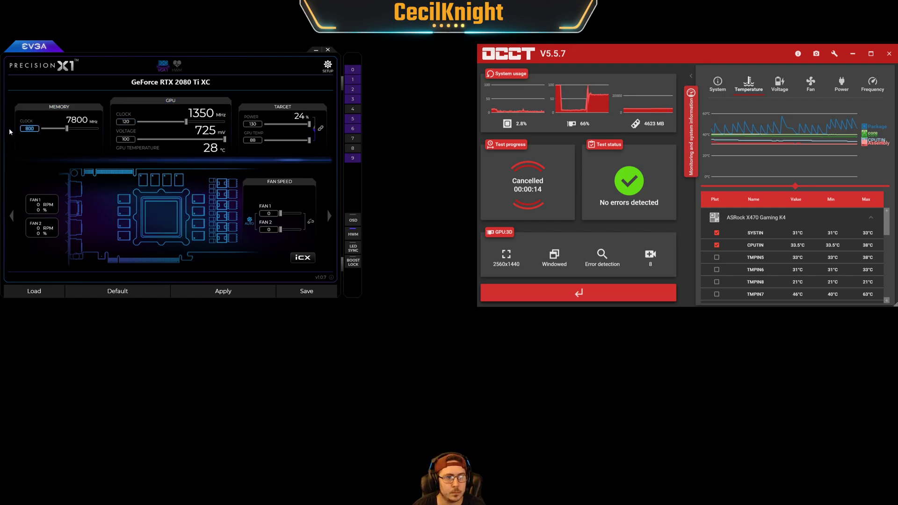
text(1000)
click(211, 295)
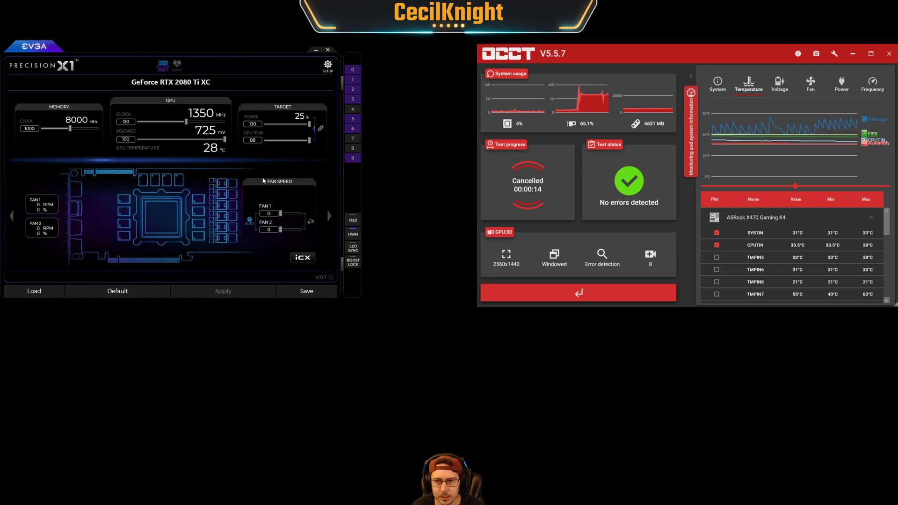
Close the OCCT window so it can be reopened on the 3D test configuration.
click(888, 54)
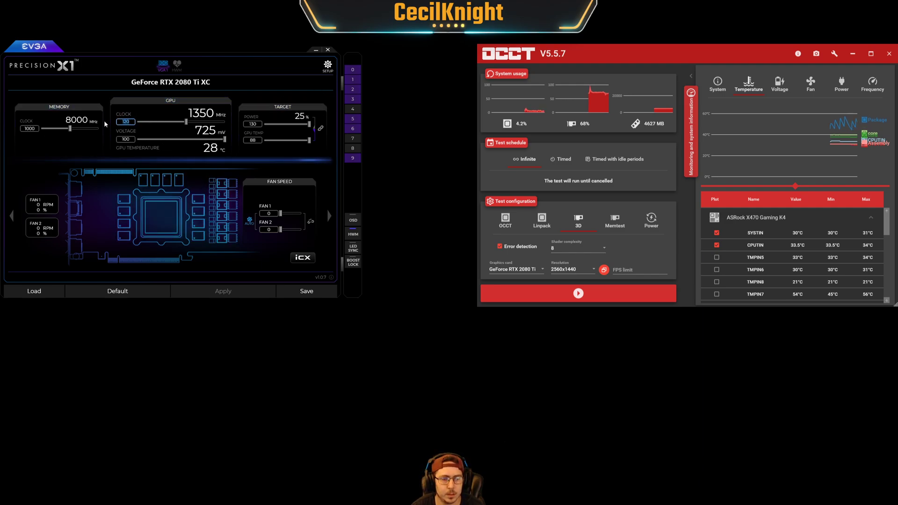
Enter 0 in both the GPU Clock and Memory Clock offset boxes.
text(0)
key(Return)
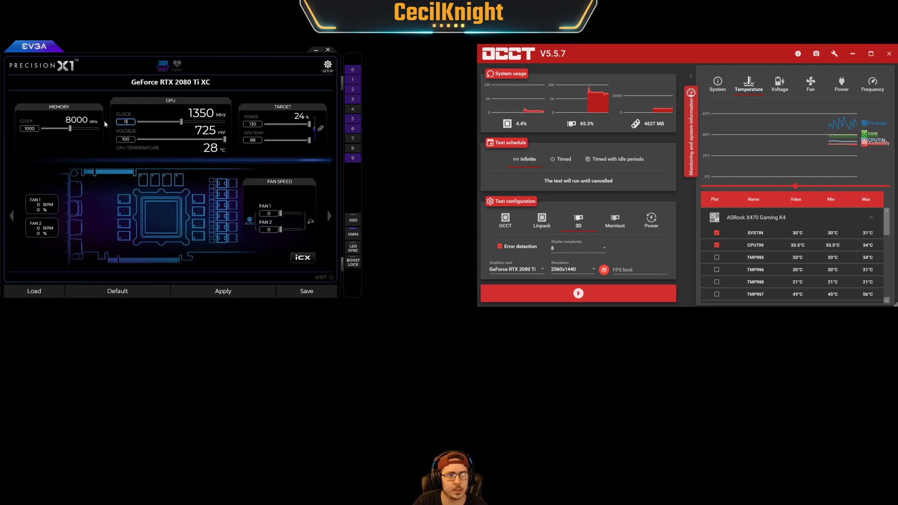
click(22, 128)
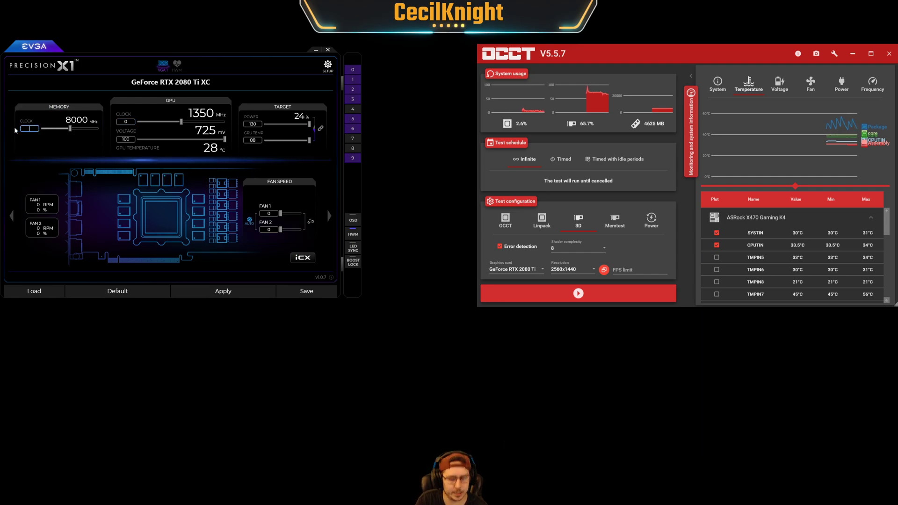
text(0)
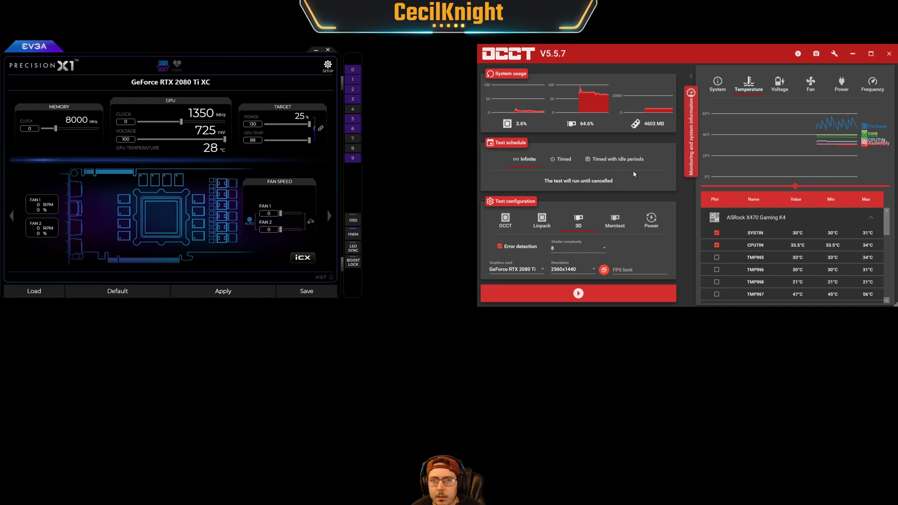
click(505, 224)
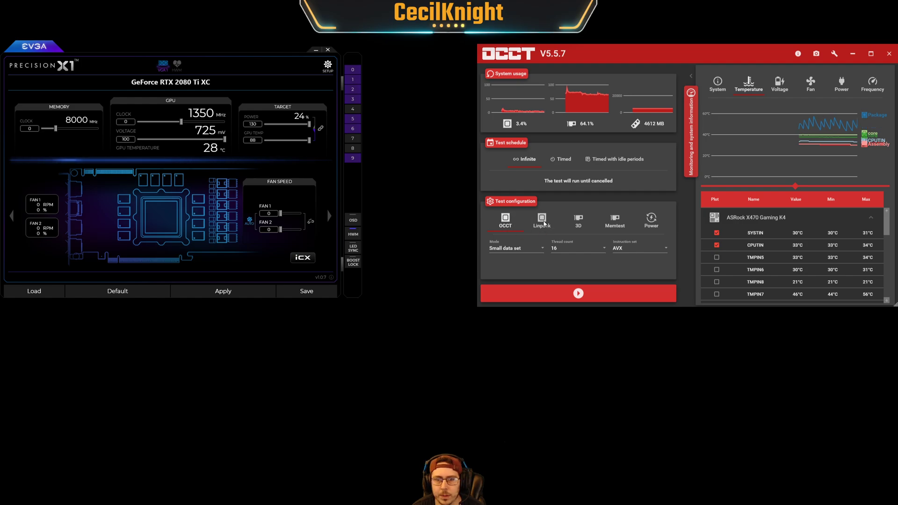
click(579, 221)
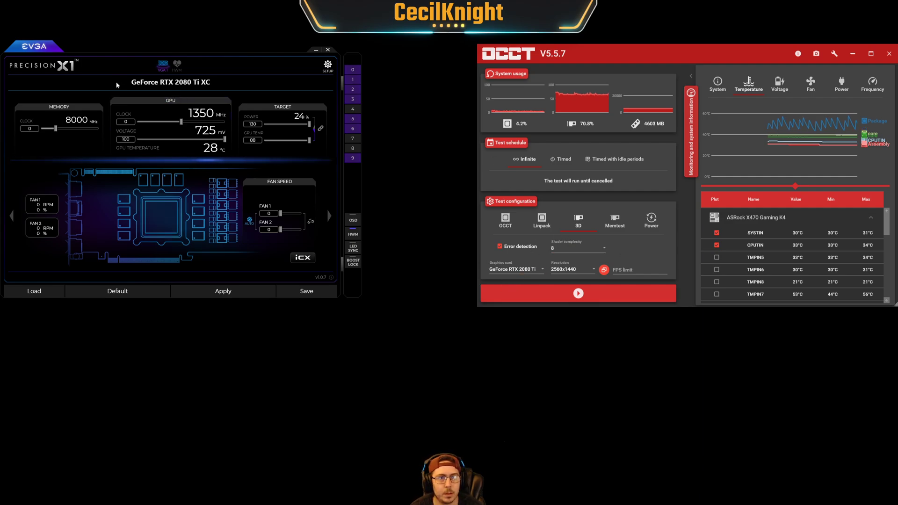
click(134, 87)
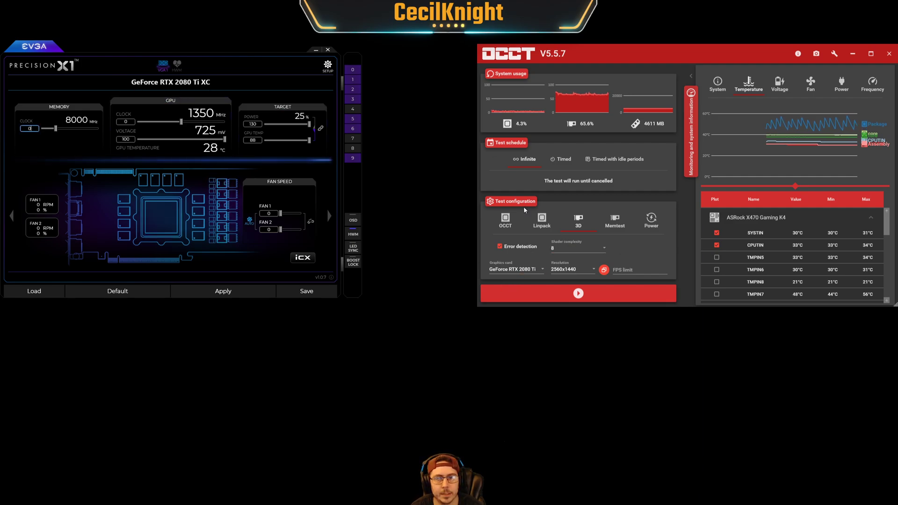
click(596, 250)
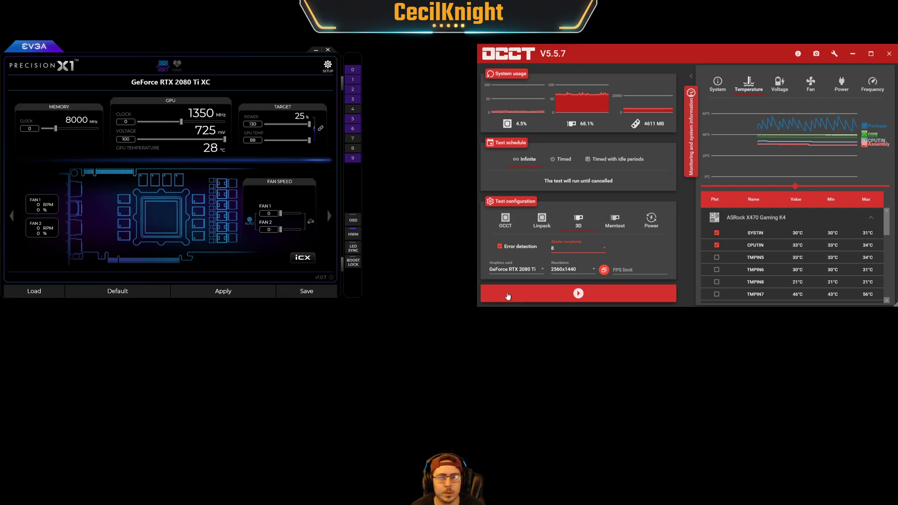
Run OCCT's 3D error-detection test, apply the zeroed offsets mid-test, and stop it at 19 seconds.
click(578, 294)
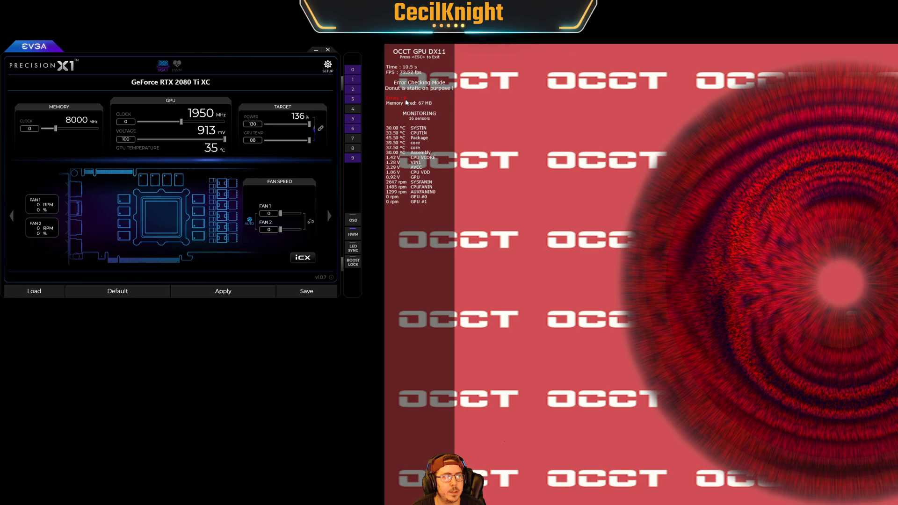
click(29, 128)
click(223, 292)
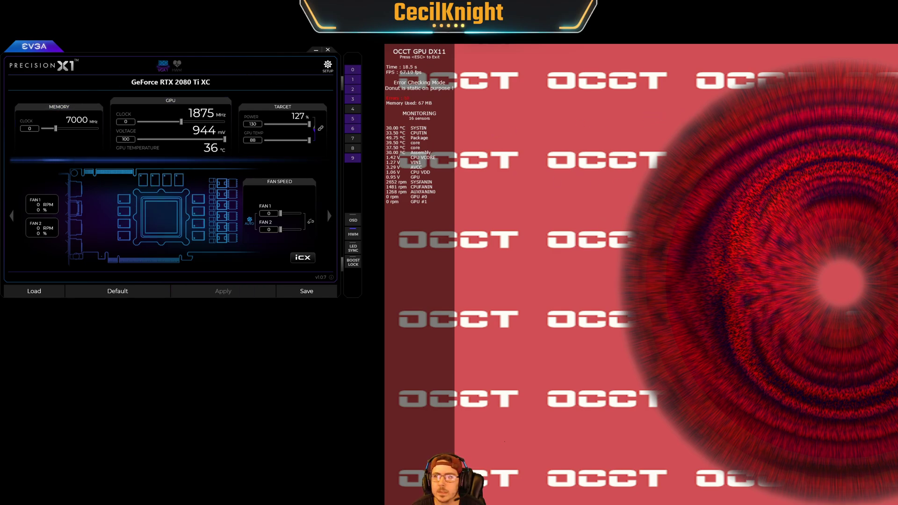
key(Escape)
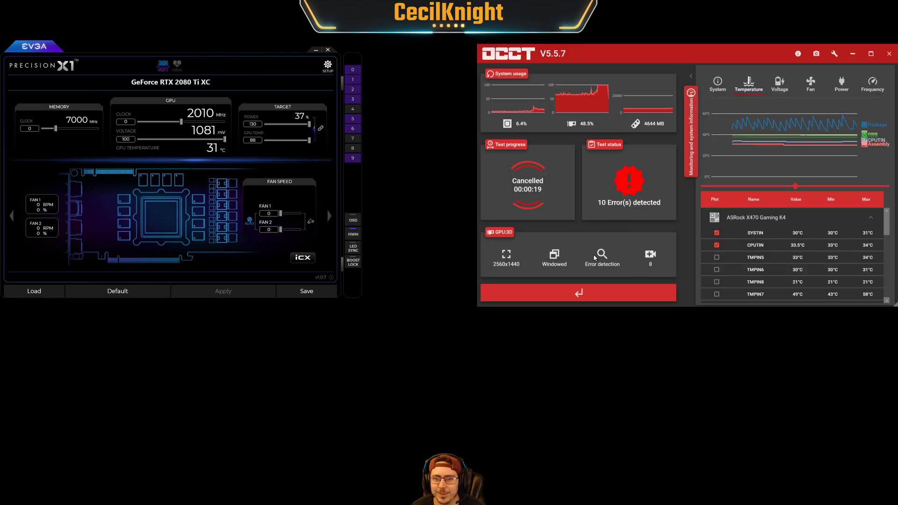
Relaunch OCCT's 3D GPU stress test.
click(579, 293)
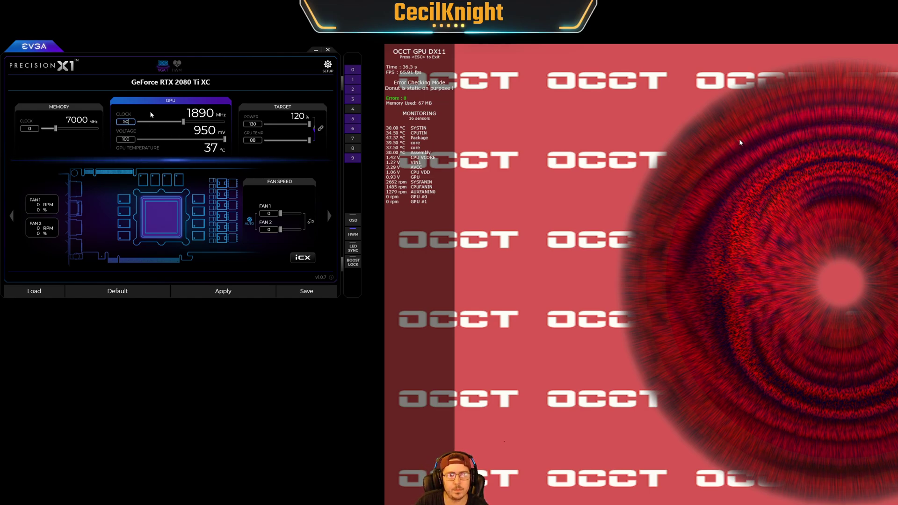
Apply a +50 GPU clock offset, then raise it to +100.
click(228, 291)
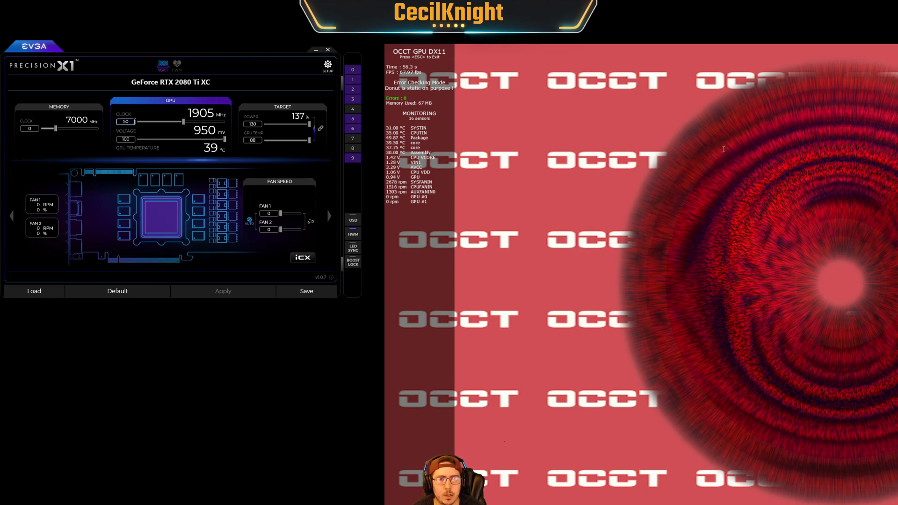
text(100)
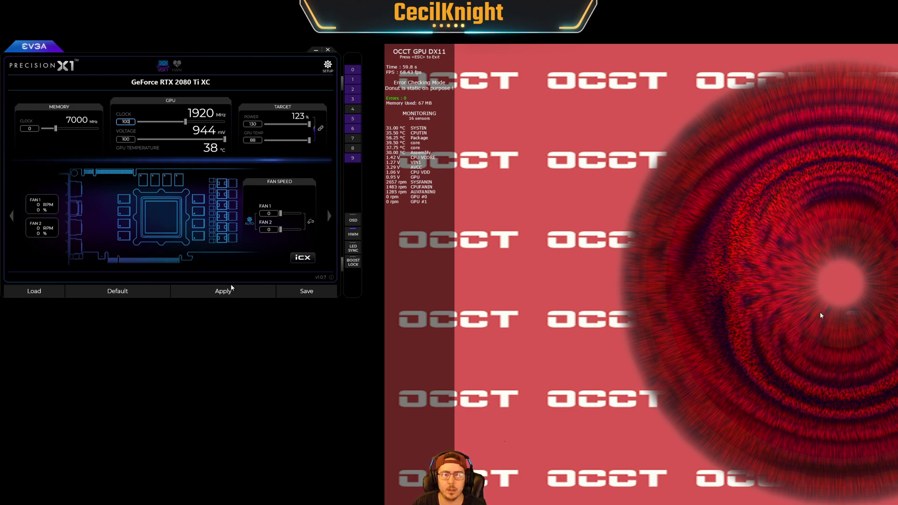
click(231, 291)
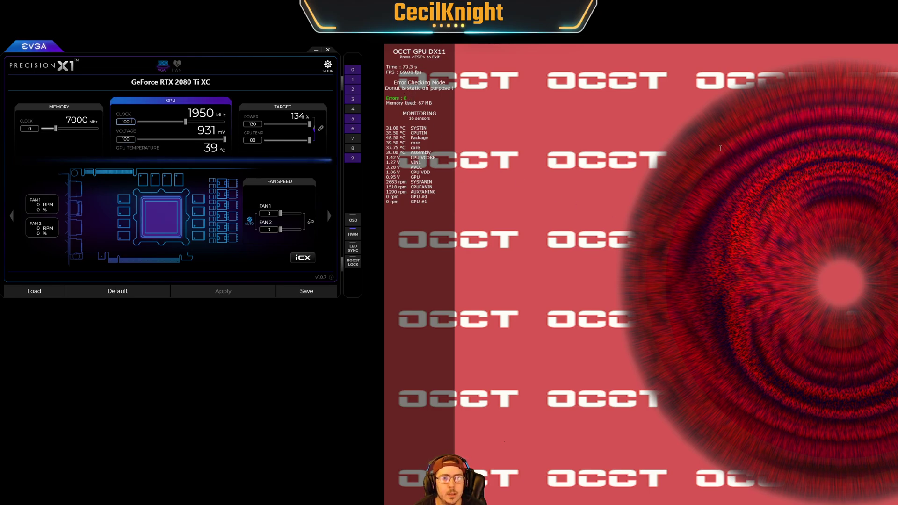
Try a +120 GPU clock offset under load, then apply 100 again.
drag(131, 121, 112, 121)
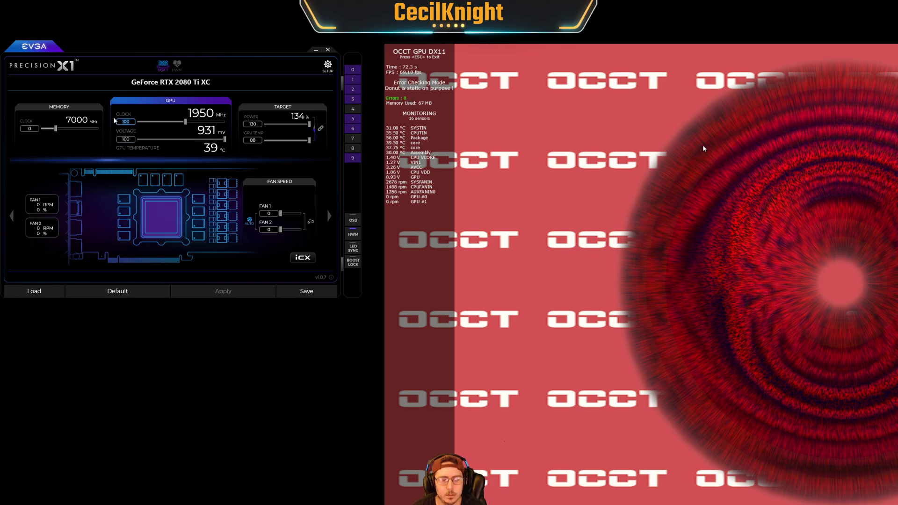
text(120)
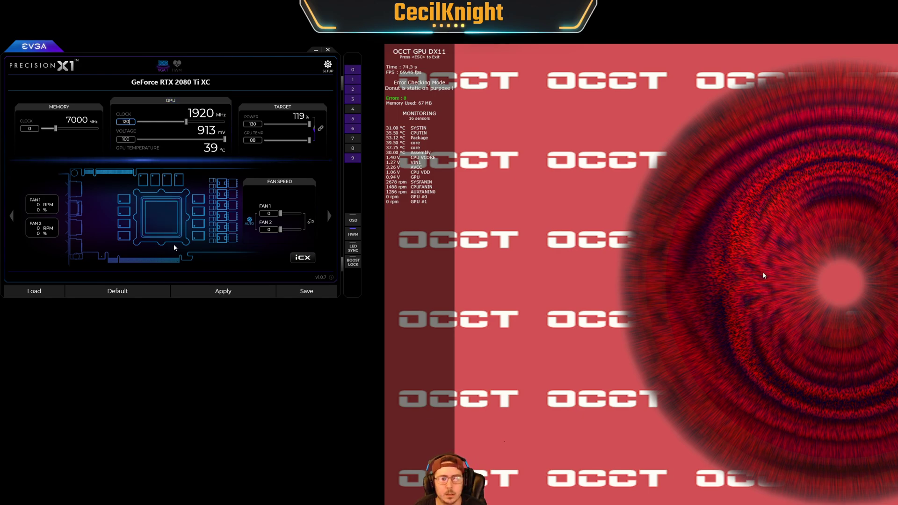
click(225, 291)
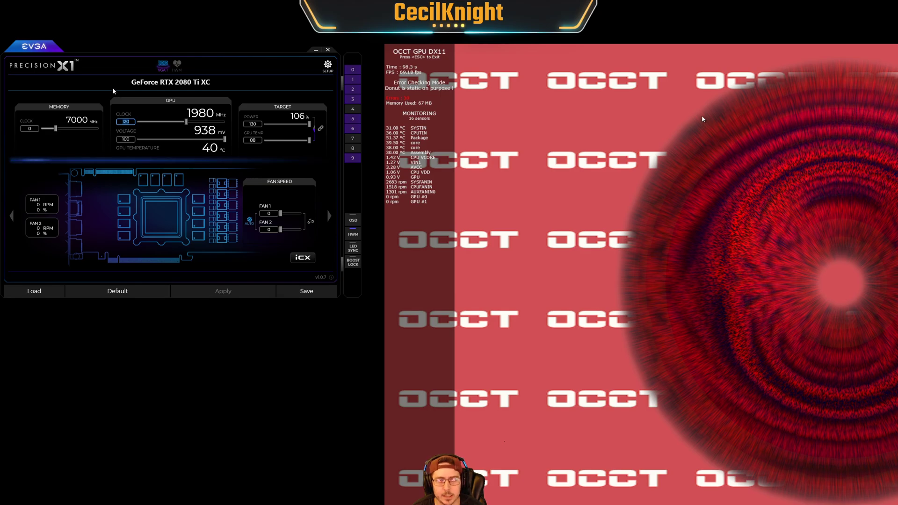
click(245, 294)
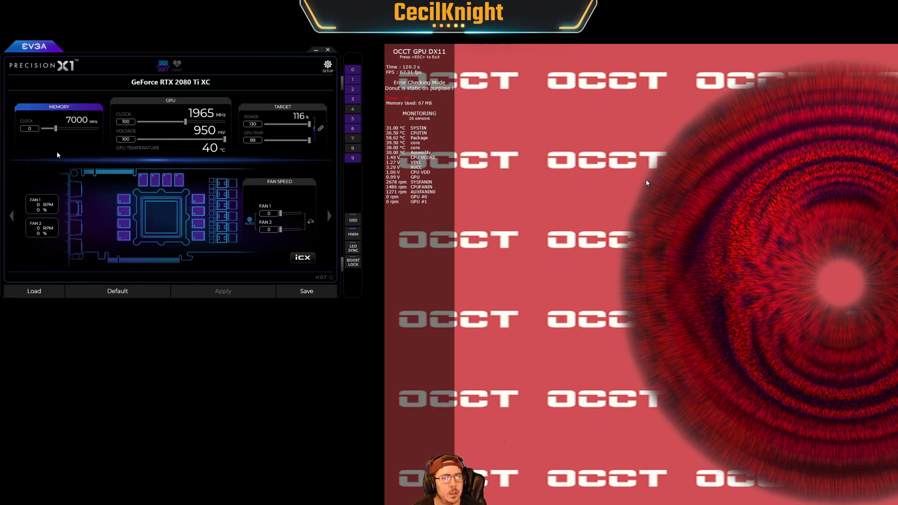
Apply a +1000 memory clock offset, then apply the next higher memory offset.
click(29, 128)
drag(55, 128, 18, 130)
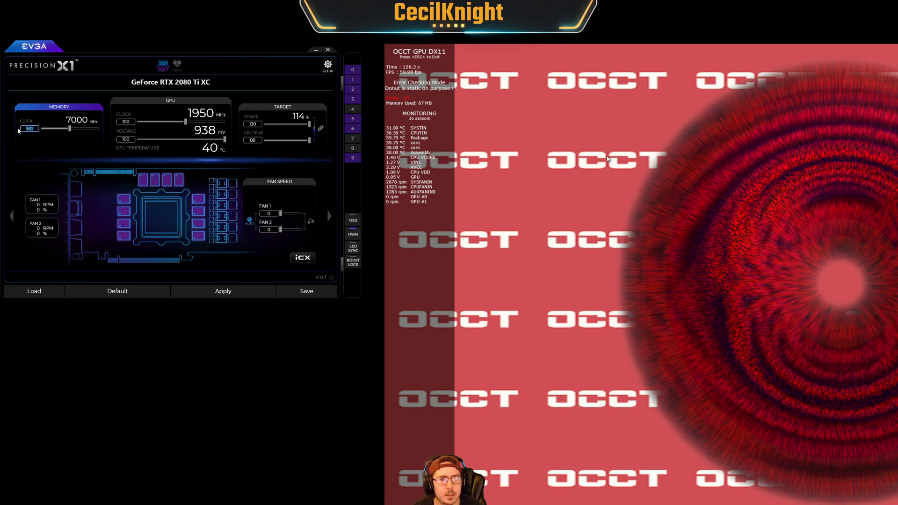
text(1000)
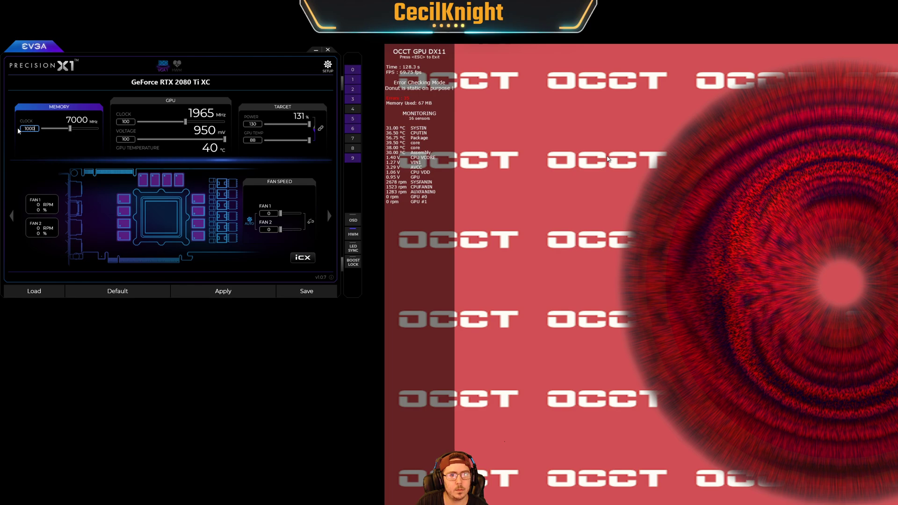
click(239, 291)
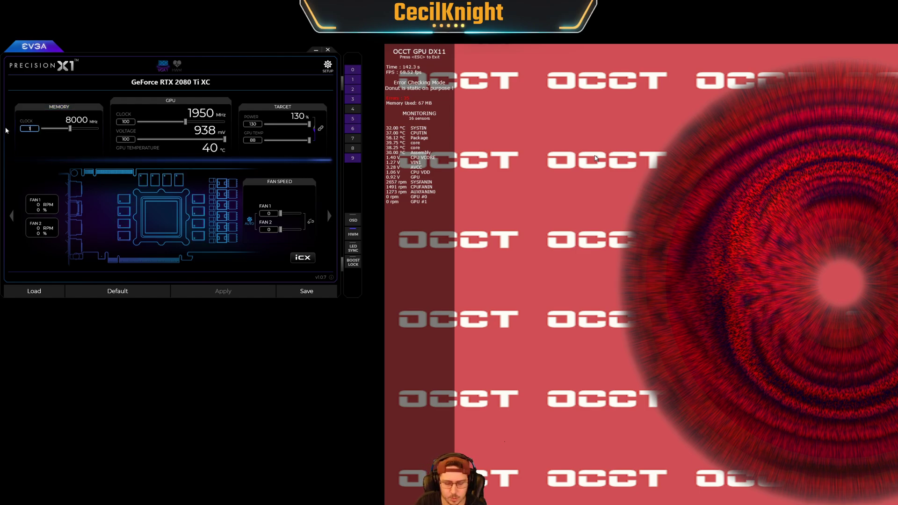
click(223, 291)
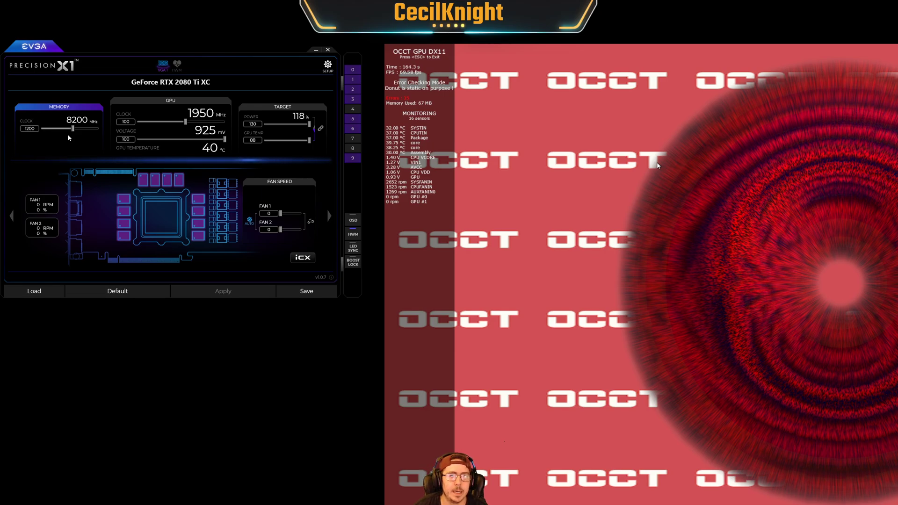
Apply a +1300 memory offset for 8300 MHz, then enter 1200 in the memory box.
click(29, 130)
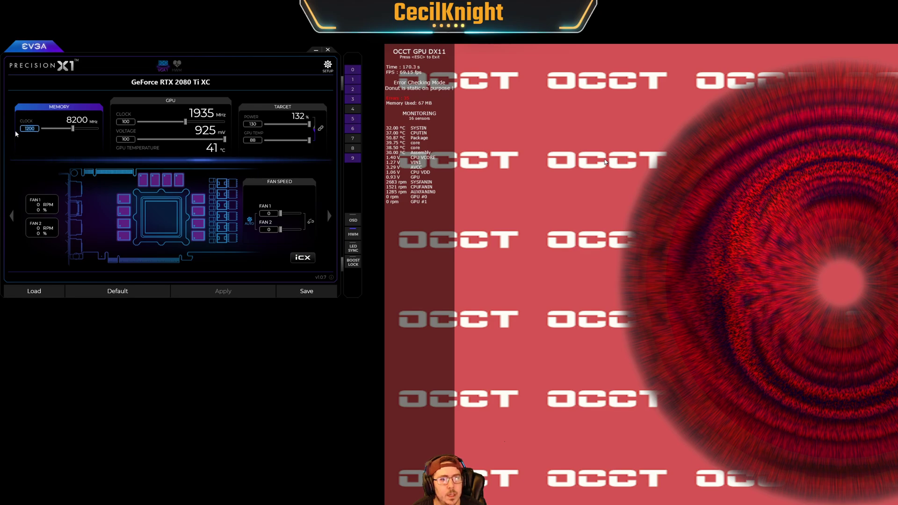
key(BackSpace)
key(BackSpace)
key(BackSpace)
key(BackSpace)
text(1300)
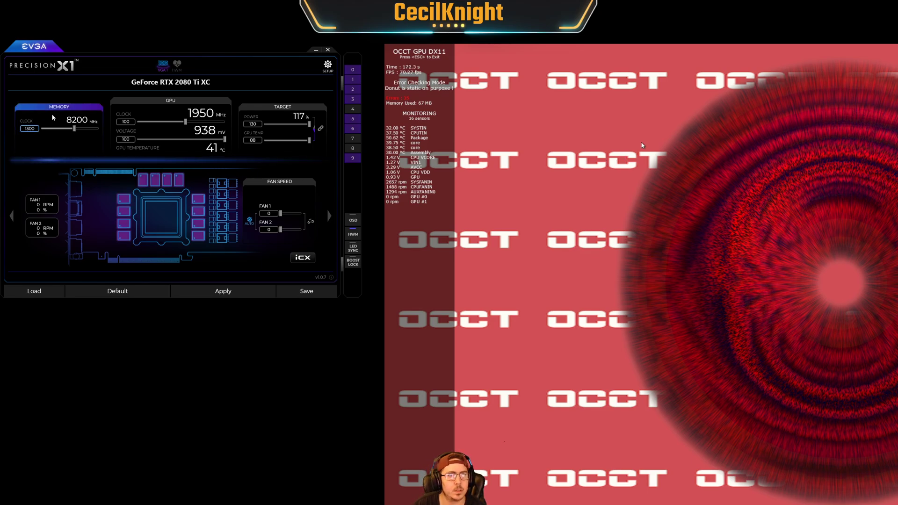
click(232, 292)
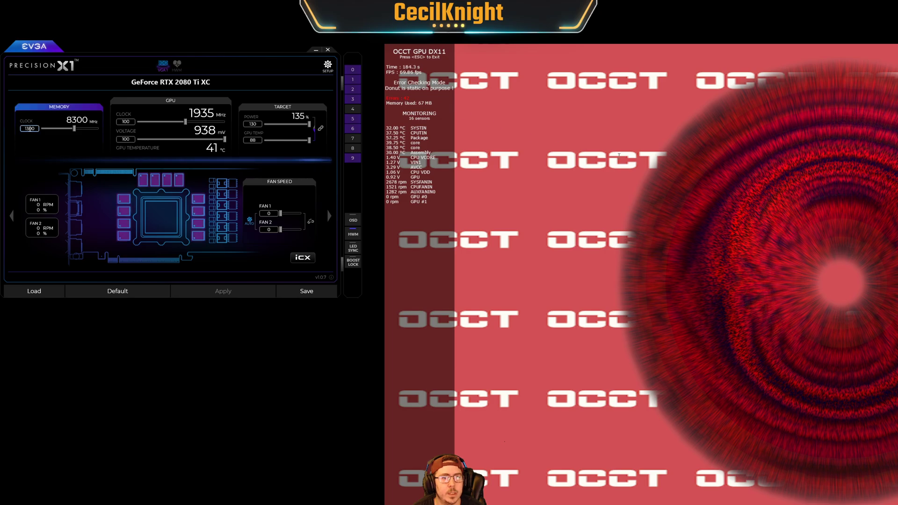
text(1200)
key(Return)
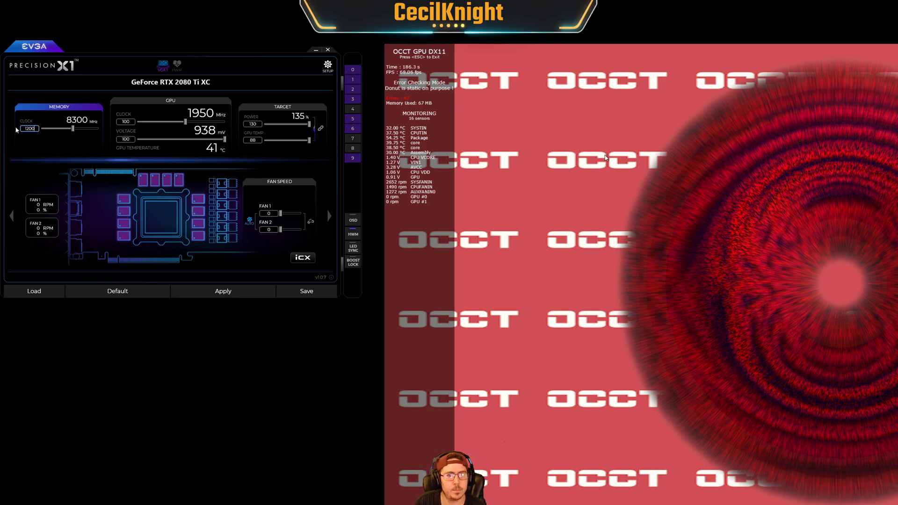
Apply the 1200 memory offset, then lower it to 800 for 7800 MHz memory.
click(219, 292)
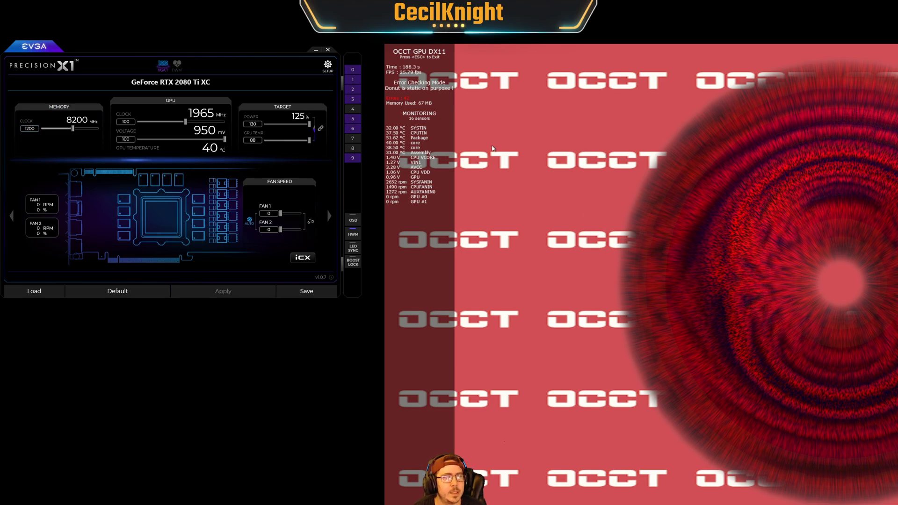
click(36, 129)
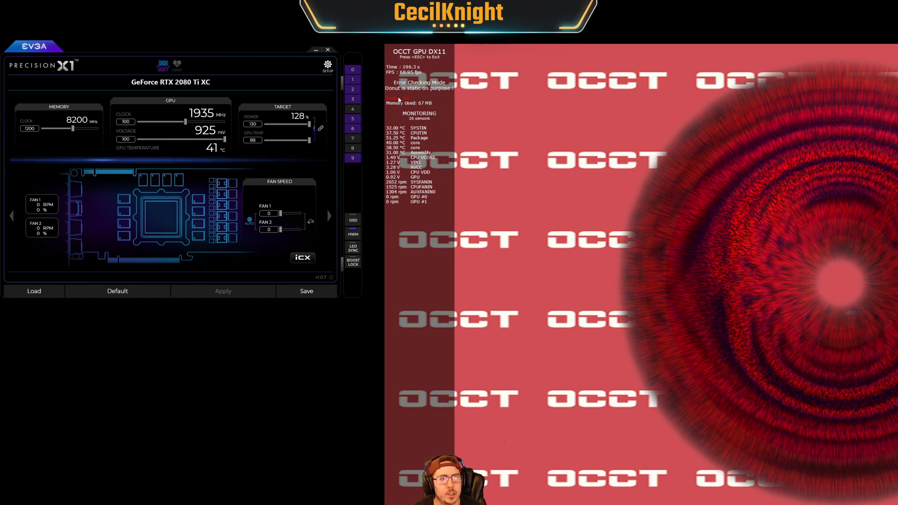
drag(36, 128, 7, 129)
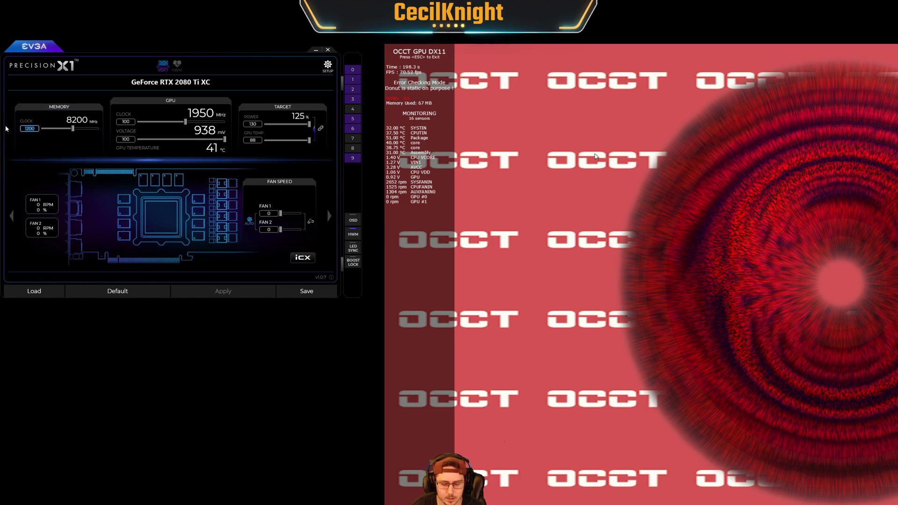
text(800)
key(Return)
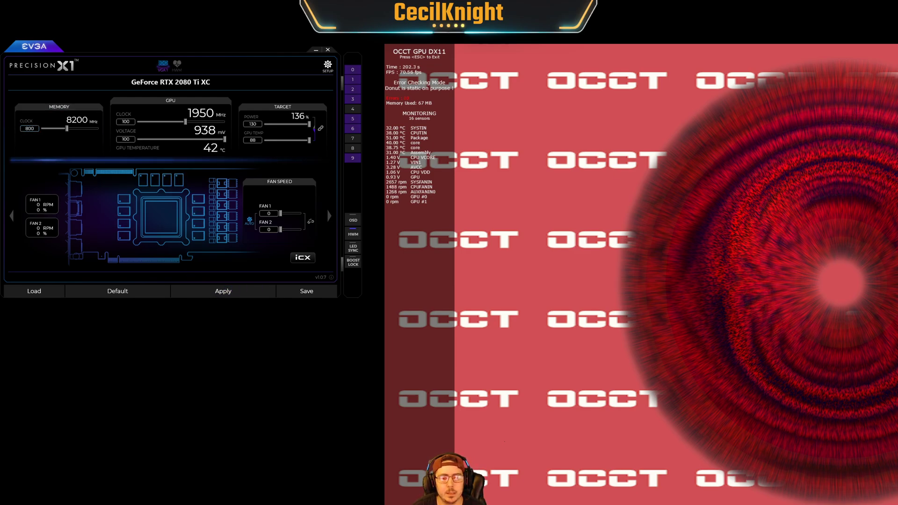
click(223, 291)
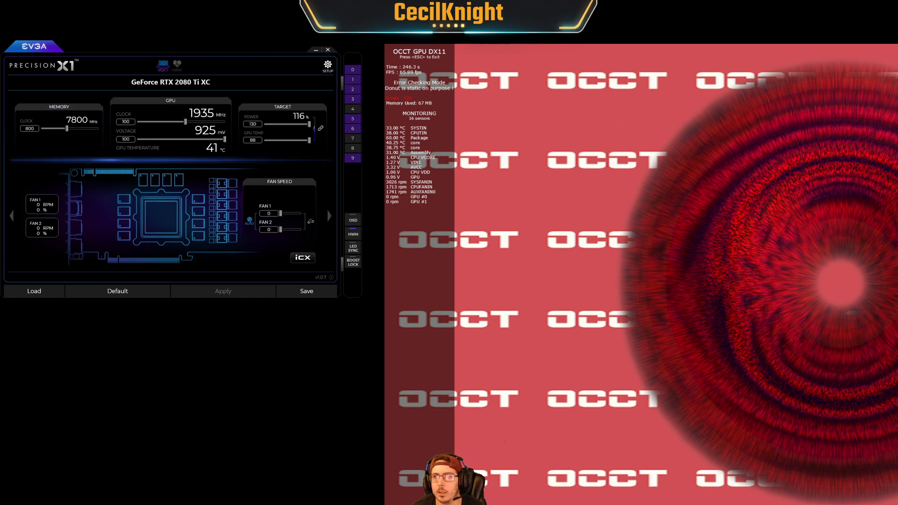
Stop the OCCT GPU test to show results: cancelled at 00:04:06 with 133 errors.
click(621, 121)
key(Escape)
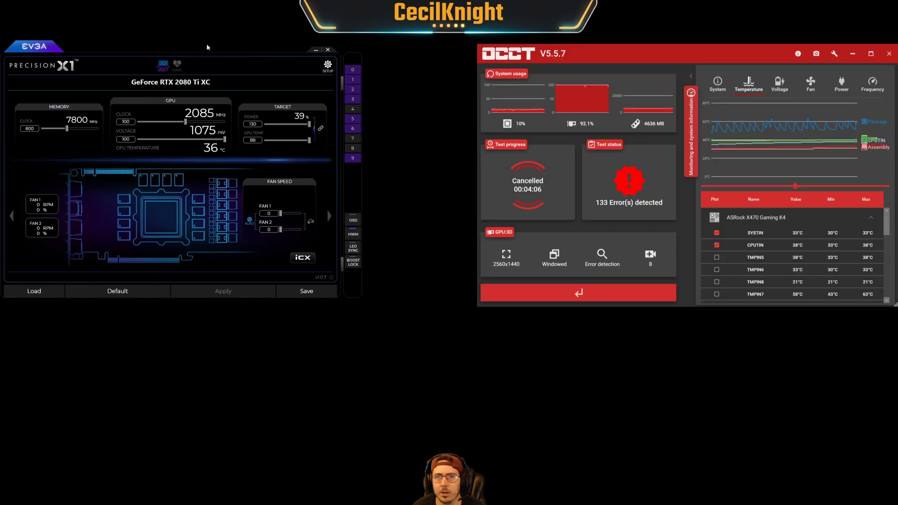